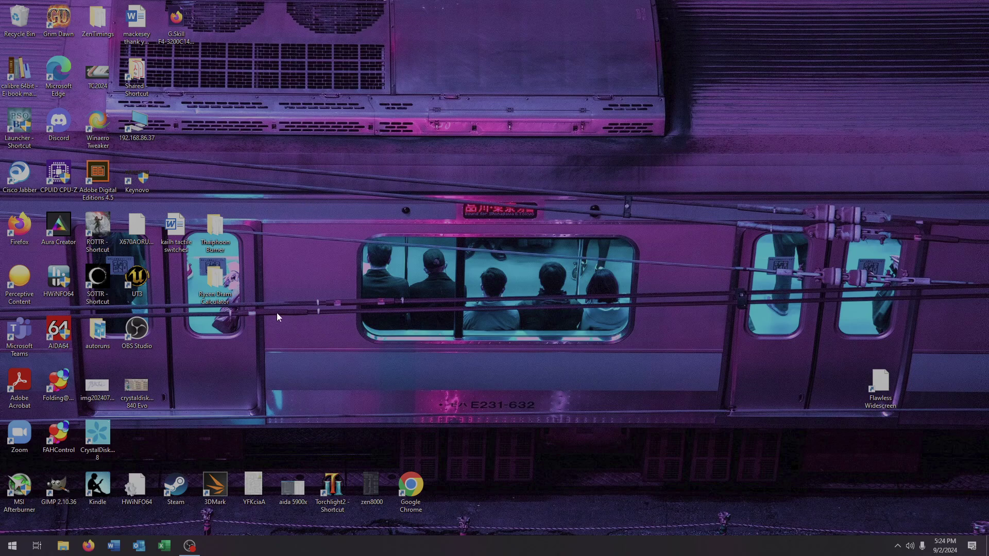
- Launch Ryzen DRAM Calculator 1.7.3.exe from the Ryzen Dram Calculator desktop folder
double_click(220, 277)
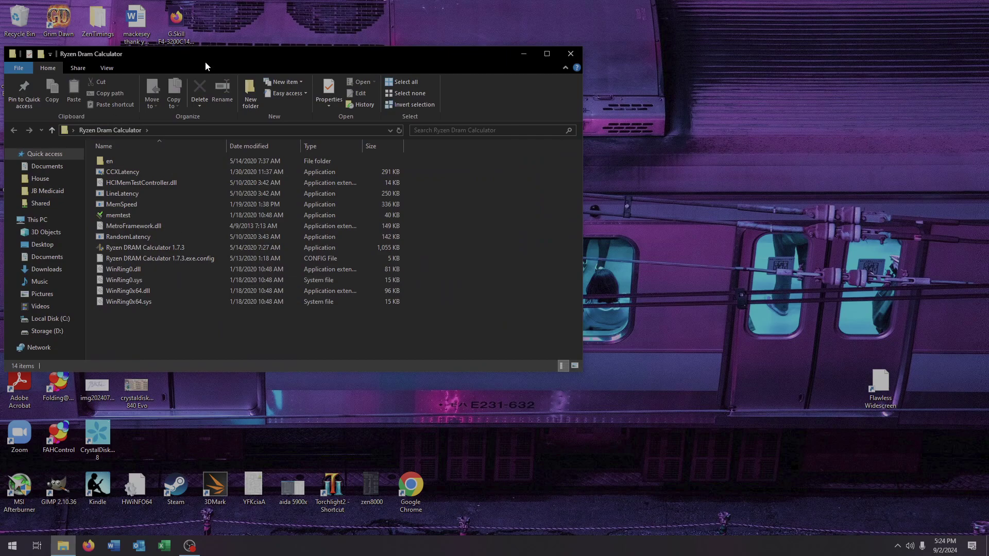
drag(205, 61, 477, 82)
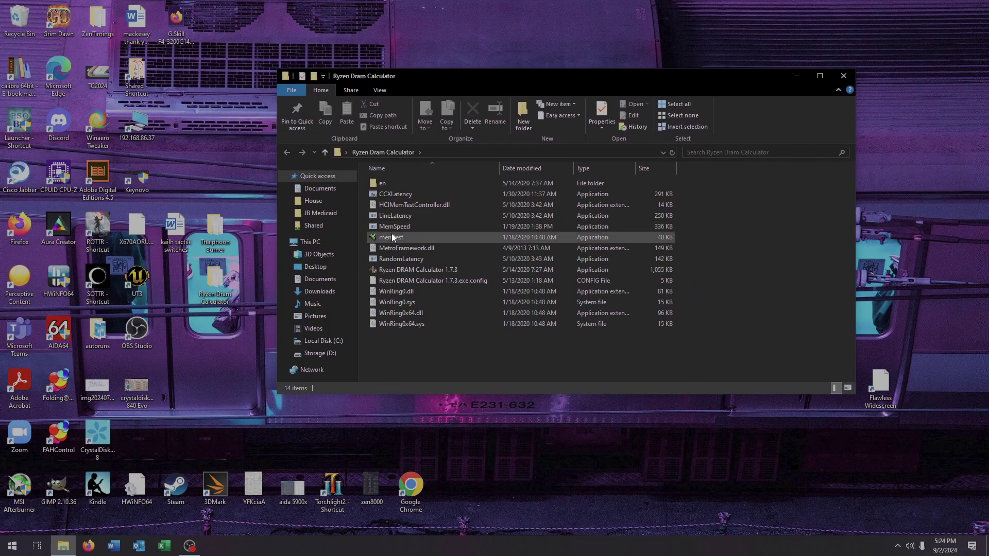
click(374, 272)
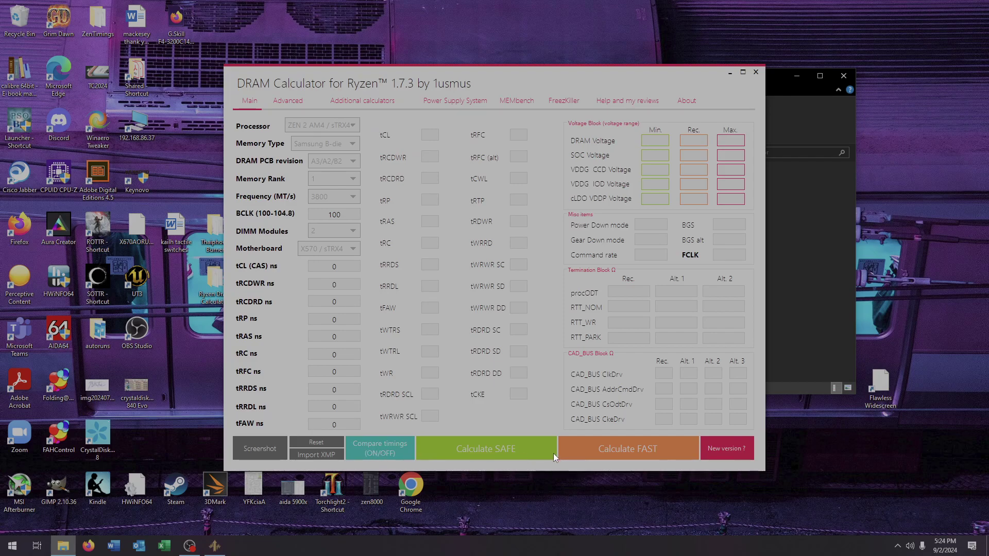
- Select processor ZEN 2 AM4 / sTRX4, memory type Samsung B-die and DRAM PCB revision A0/B0
click(324, 125)
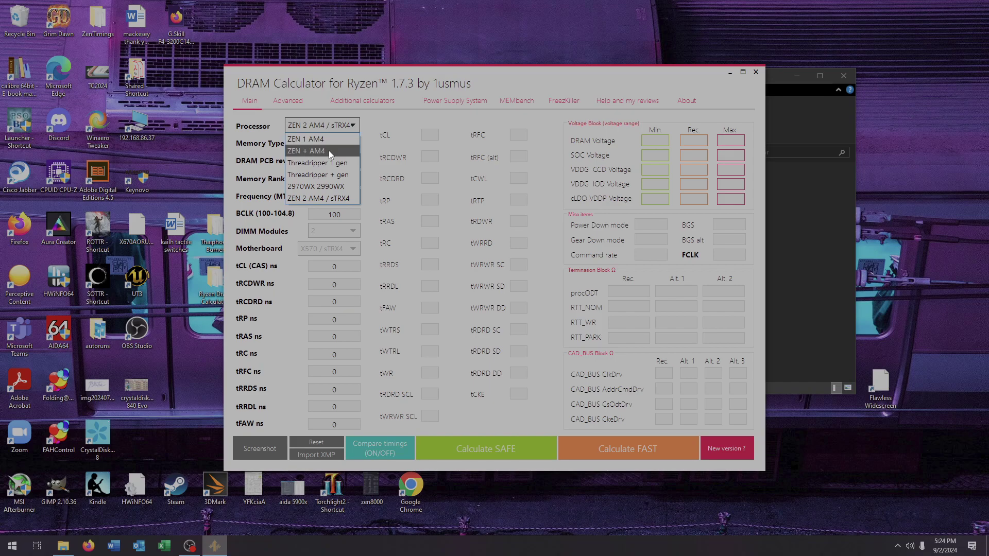
click(327, 197)
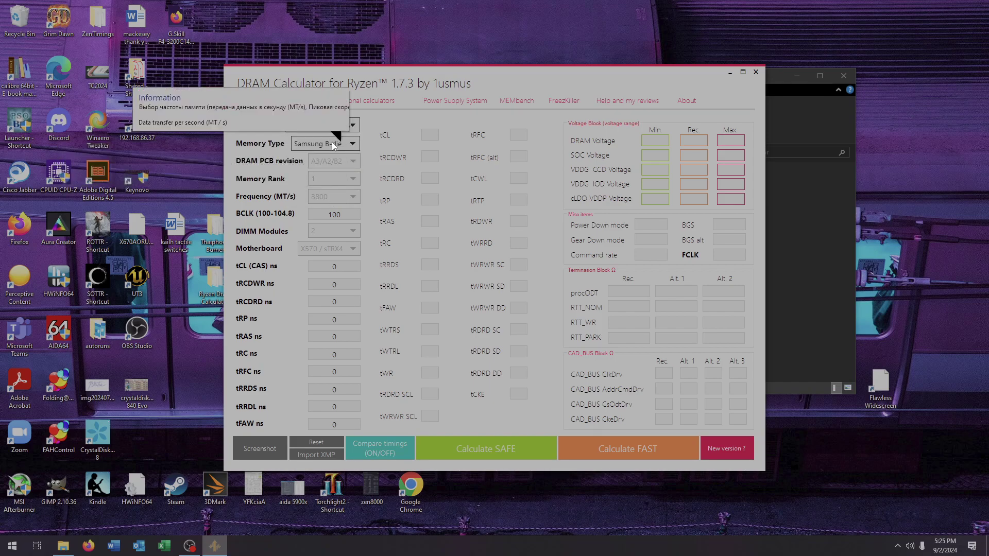
click(332, 142)
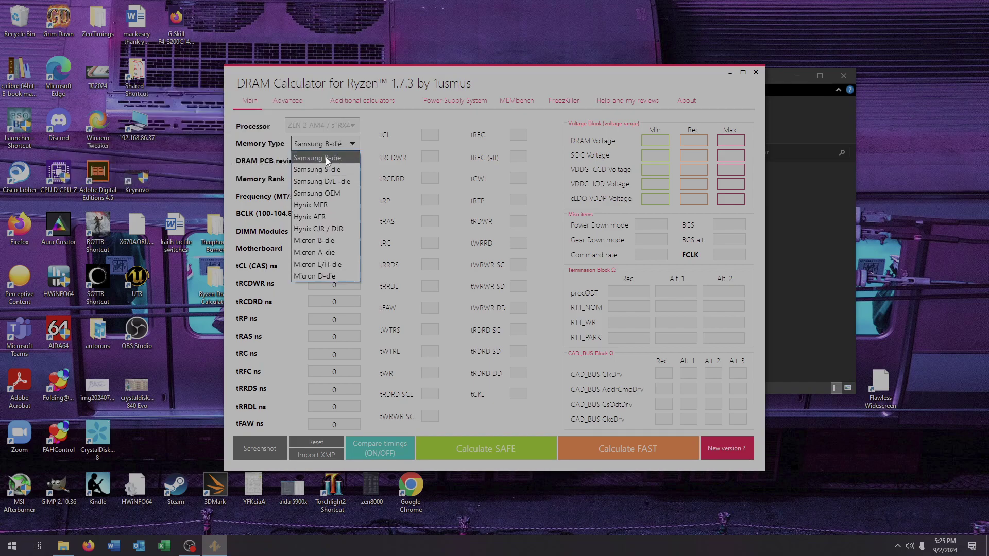
click(326, 156)
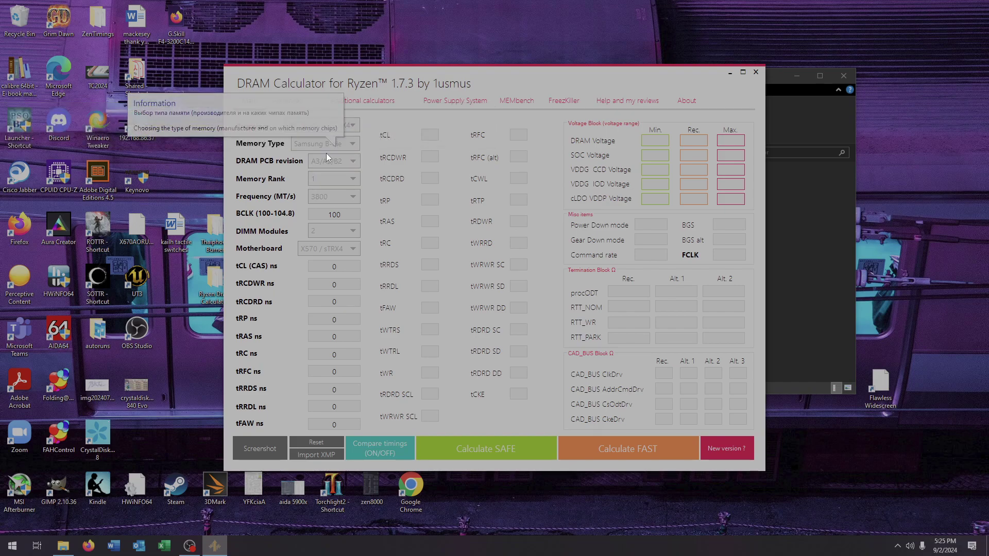
click(327, 159)
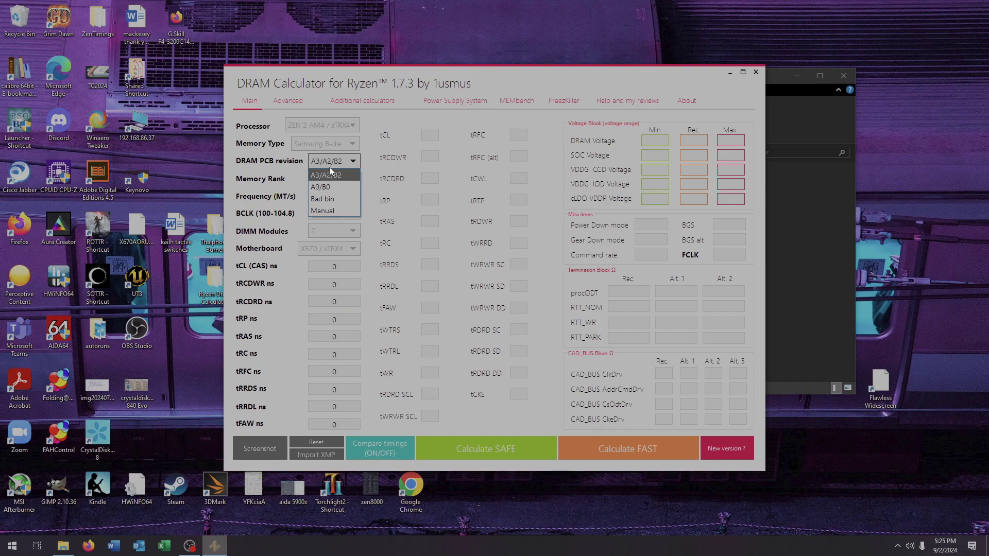
click(330, 188)
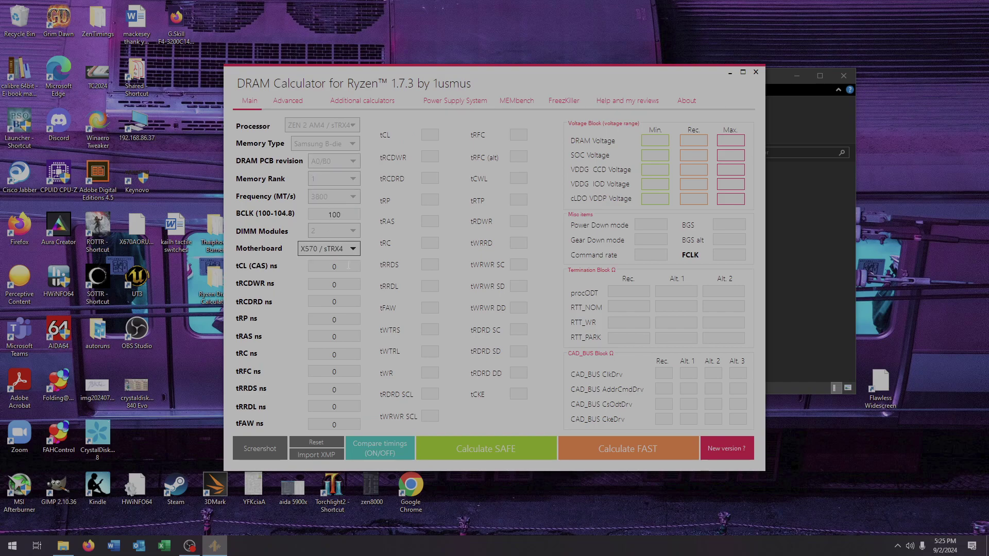
- Calculate the Safe then Fast presets, minimize the calculator and open the Thaiphoon Burner folder
click(515, 452)
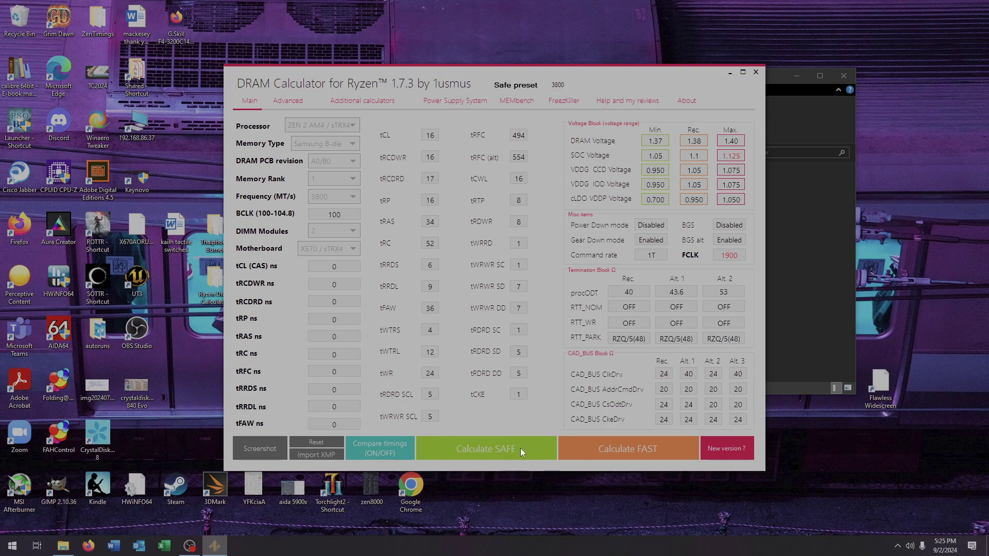
click(642, 449)
click(324, 191)
click(316, 201)
click(730, 72)
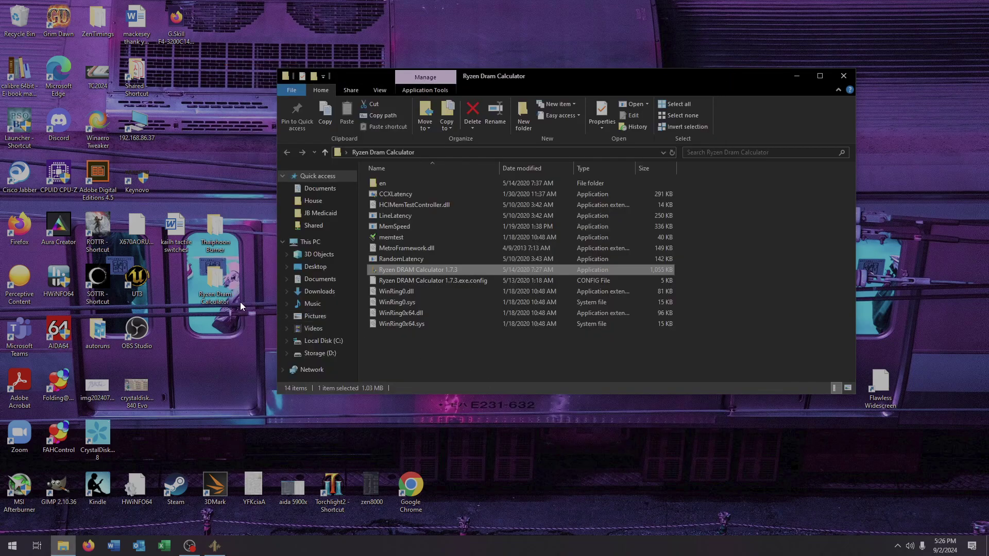
double_click(211, 221)
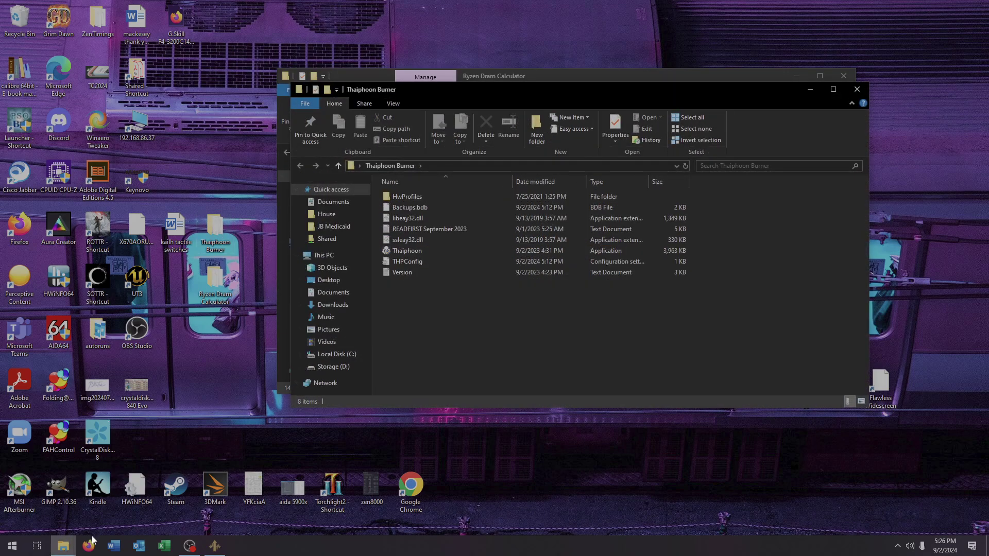
- In Firefox, search 'ryzen dram calculator' and start the DRAM Calculator download from TechPowerUp
click(88, 546)
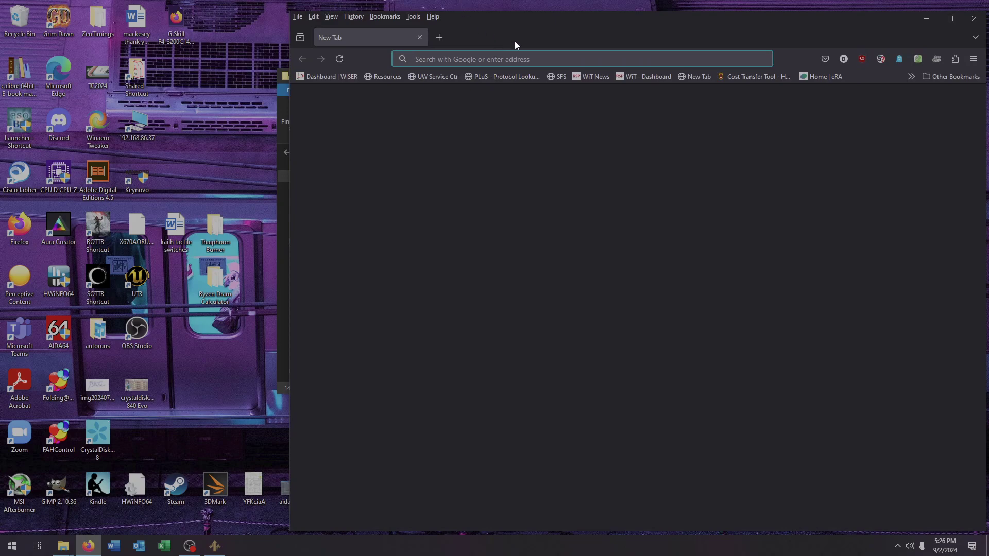
text(ryz)
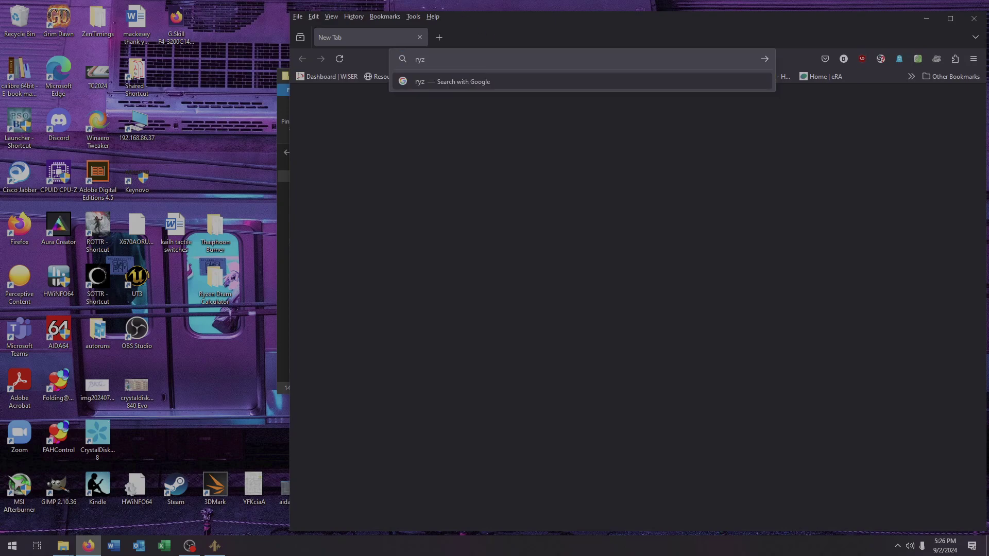
text(en dram calculator)
key(Return)
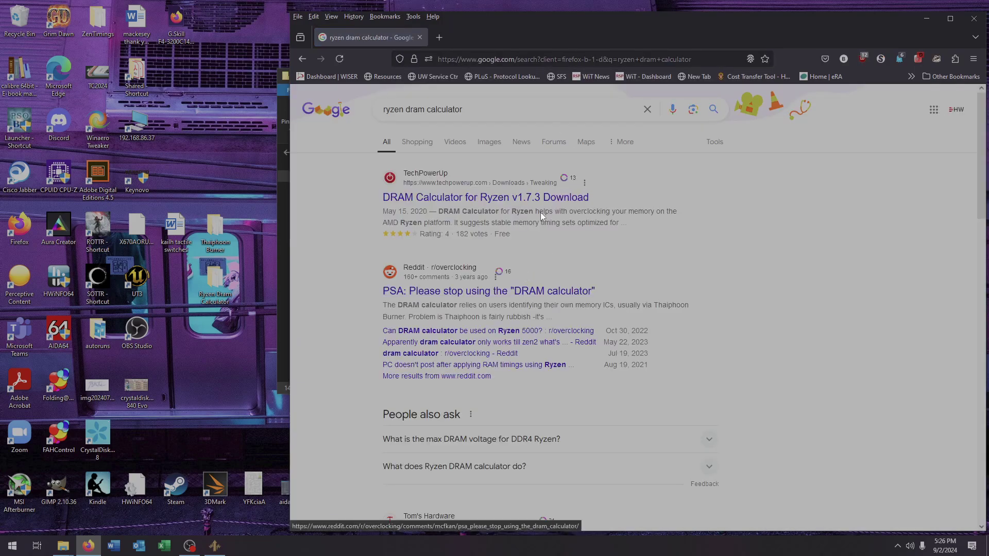
click(535, 197)
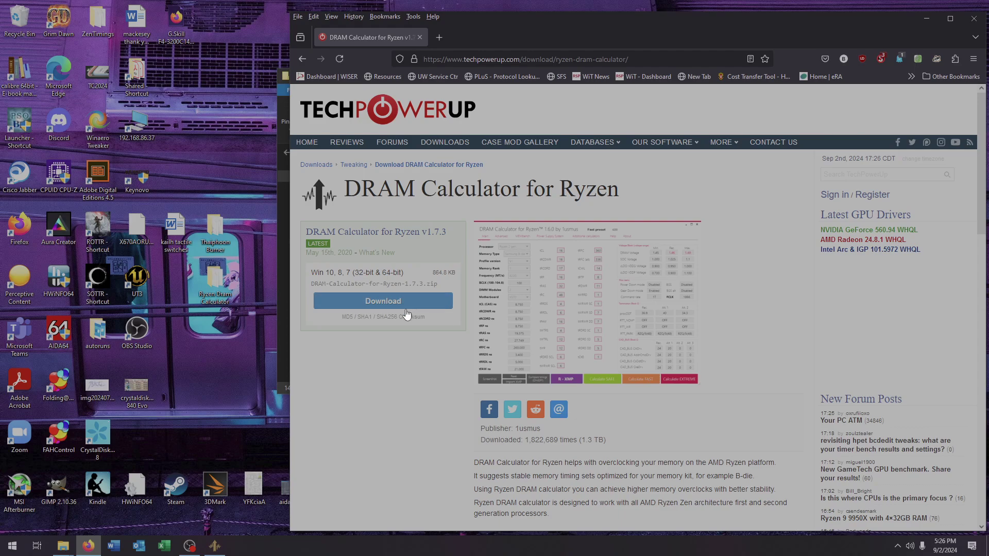
click(397, 299)
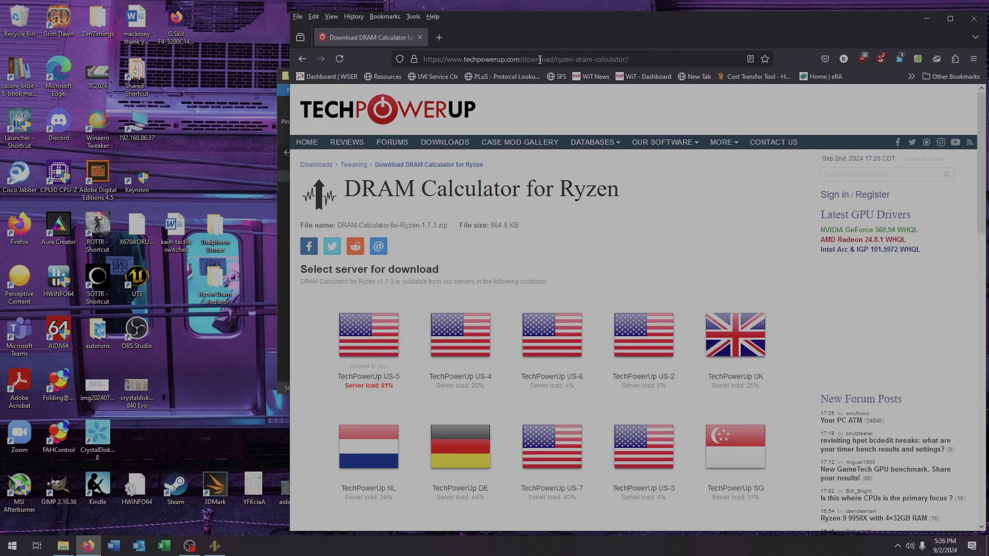
- Search 'thaiphoon burner' and open the Softpedia Thaiphoon Burner download page
click(650, 55)
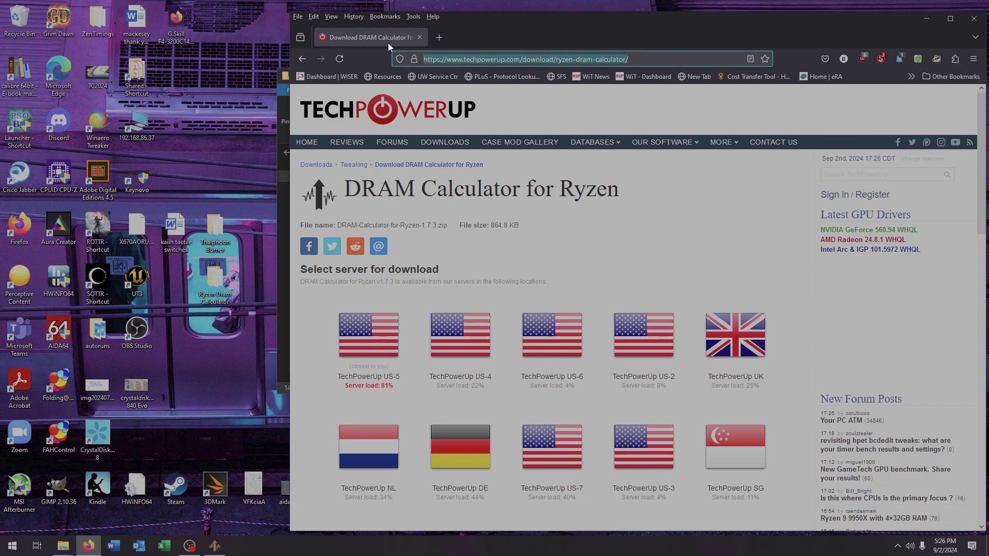
drag(388, 42, 390, 57)
text(thaip)
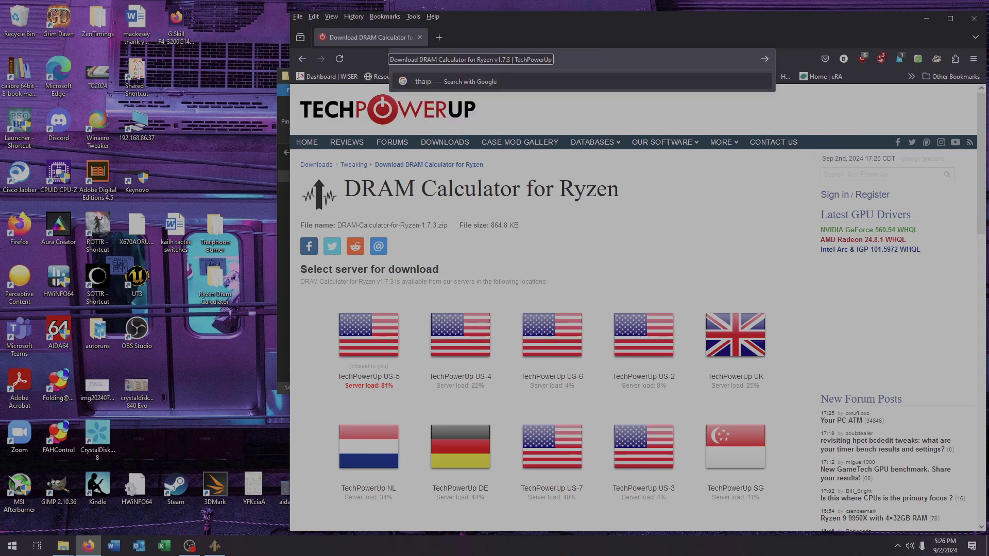
text(hoon burner)
key(Return)
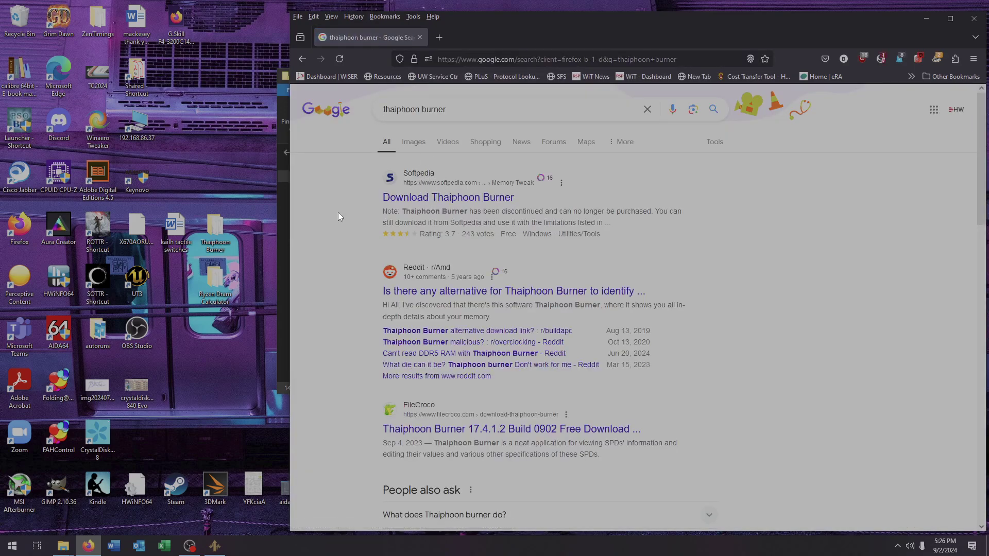
click(446, 198)
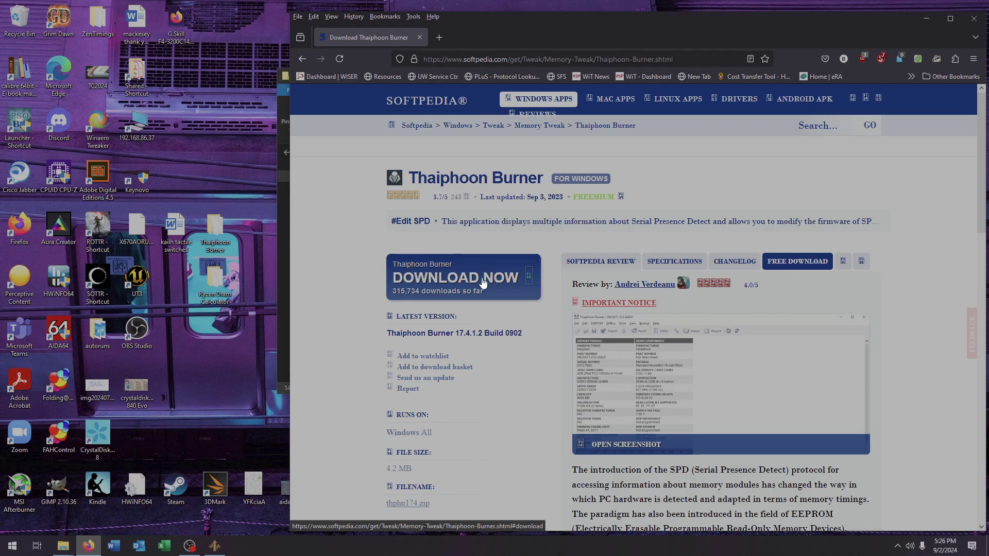
click(976, 19)
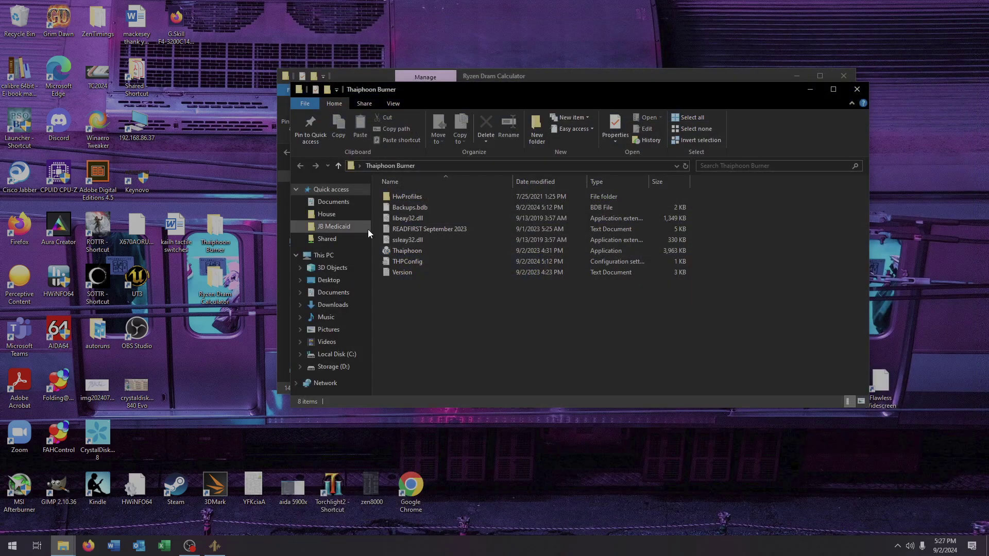
double_click(412, 250)
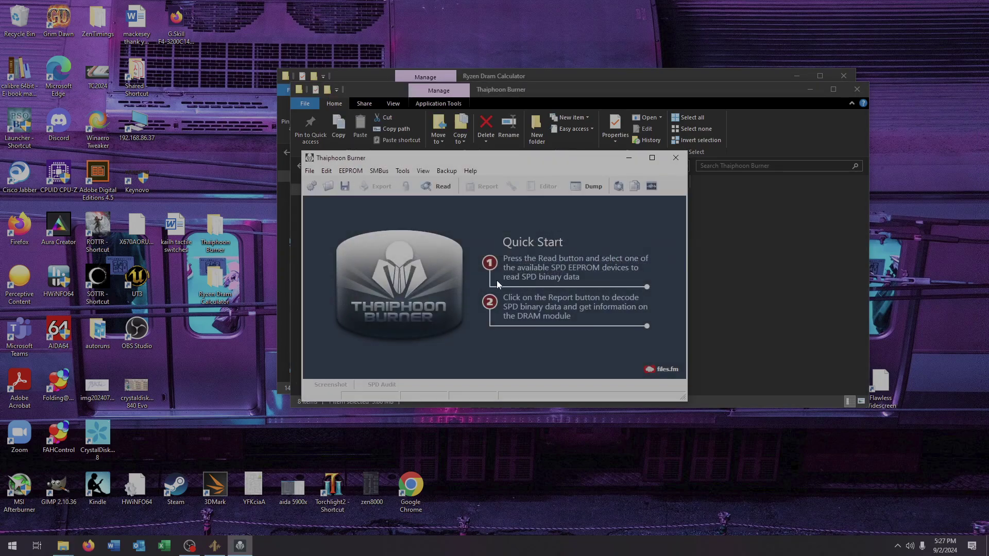
click(438, 187)
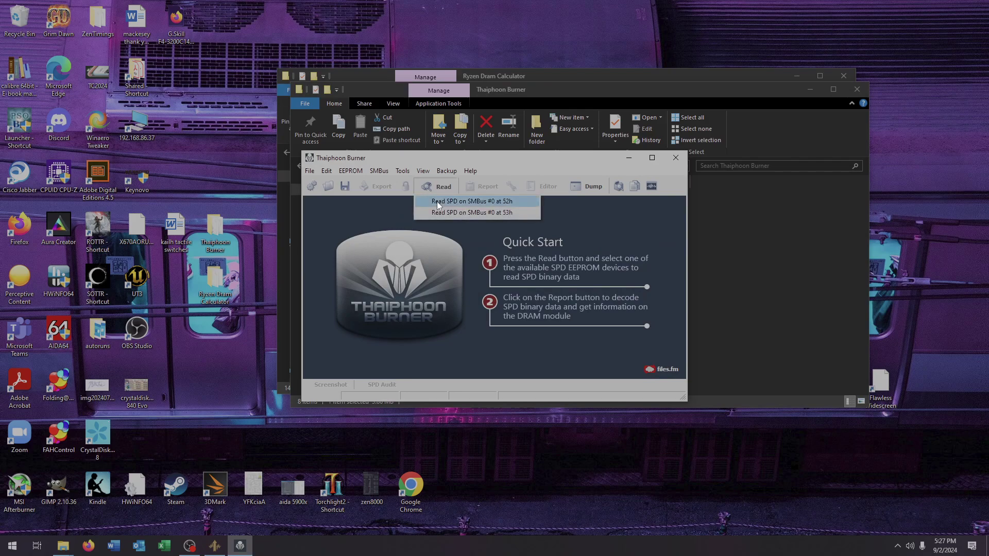
click(436, 202)
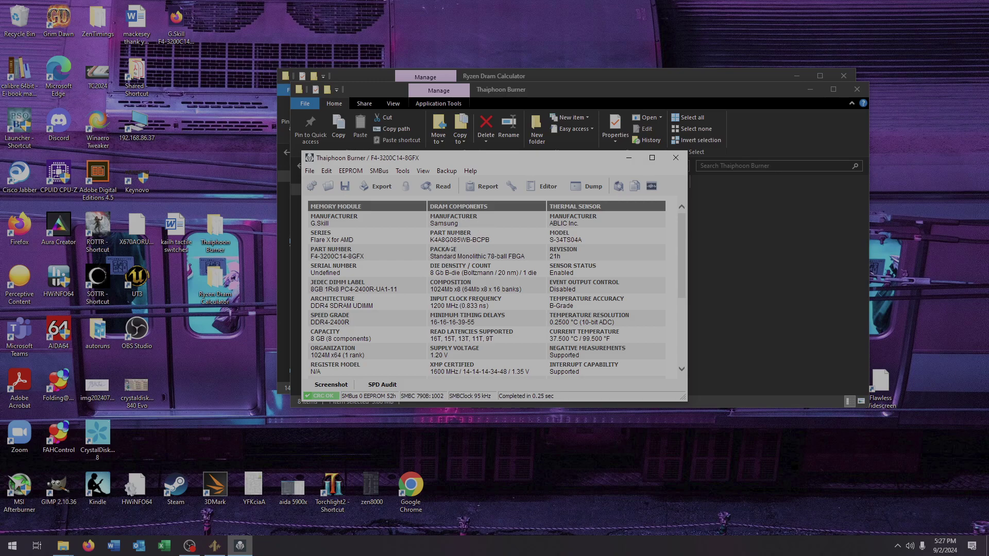
drag(431, 273, 536, 273)
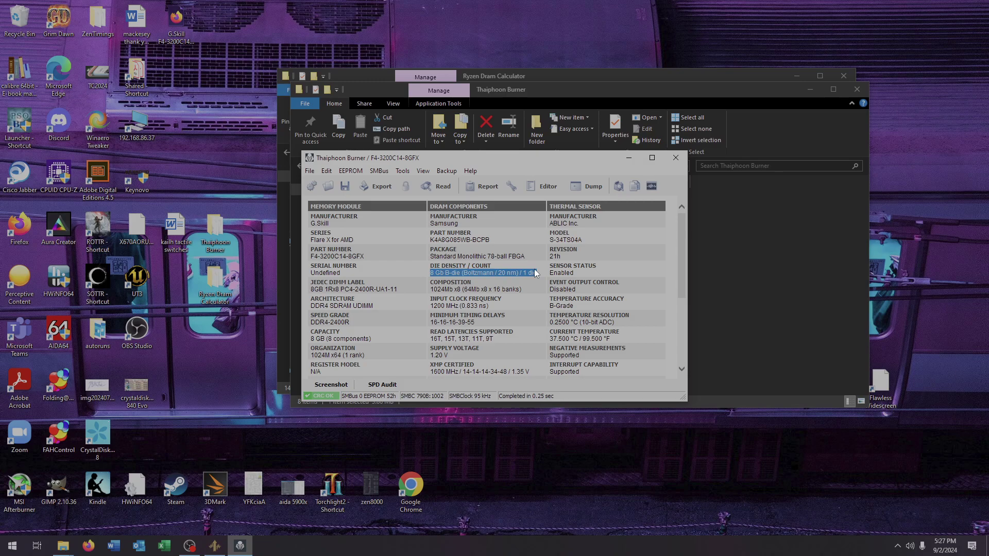
click(514, 310)
scroll(517, 307, down, 3)
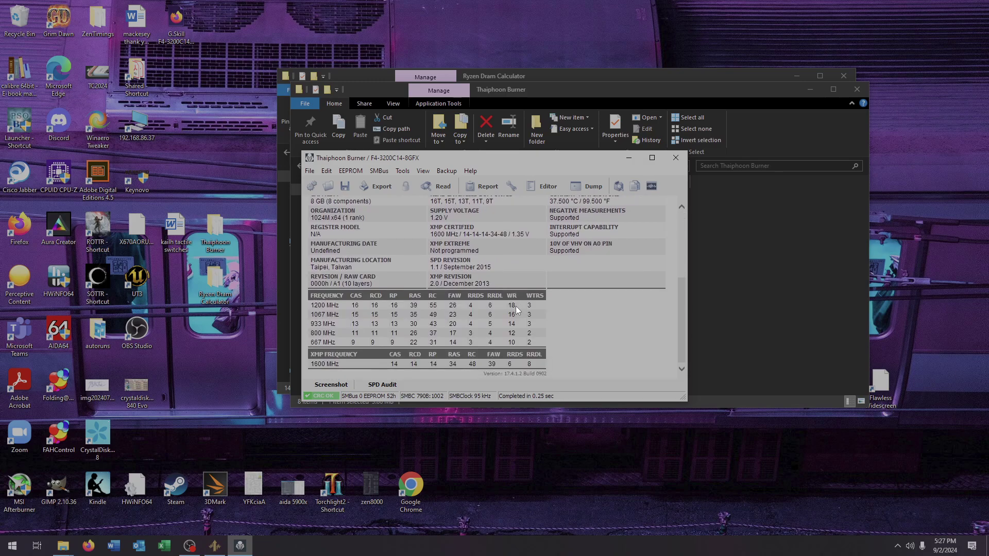
scroll(513, 304, up, 3)
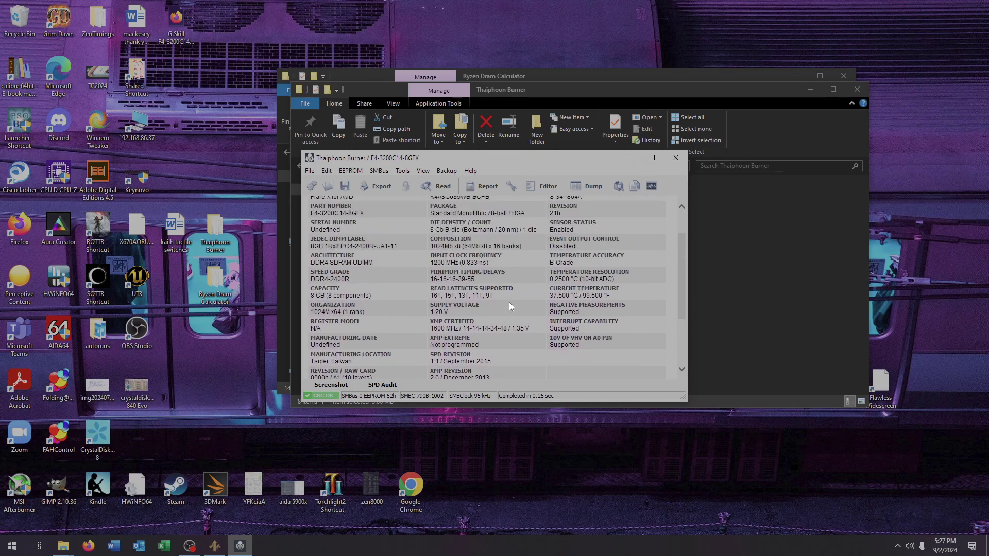
- Open the Report view and enable 'Show delays in nanoseconds' below the XMP table
click(488, 187)
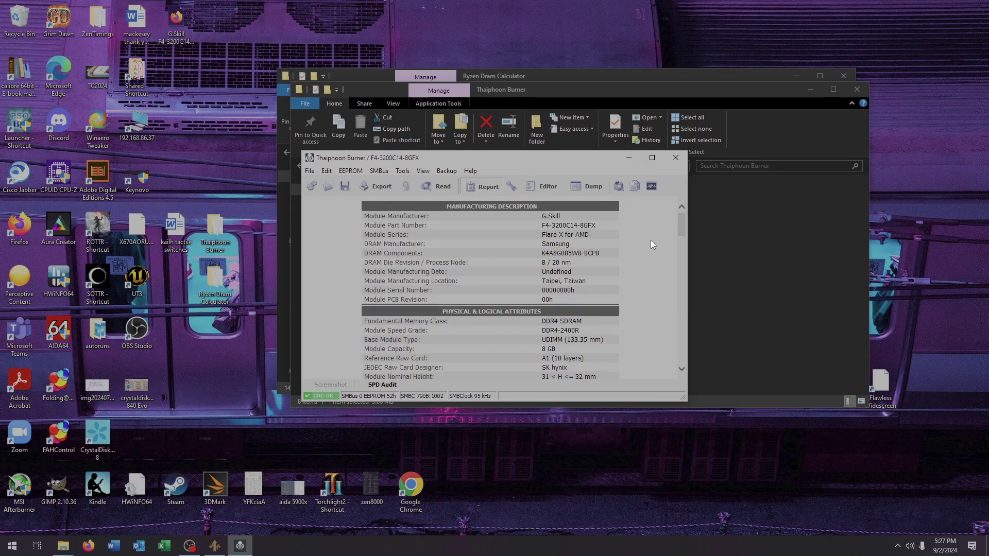
scroll(650, 238, down, 15)
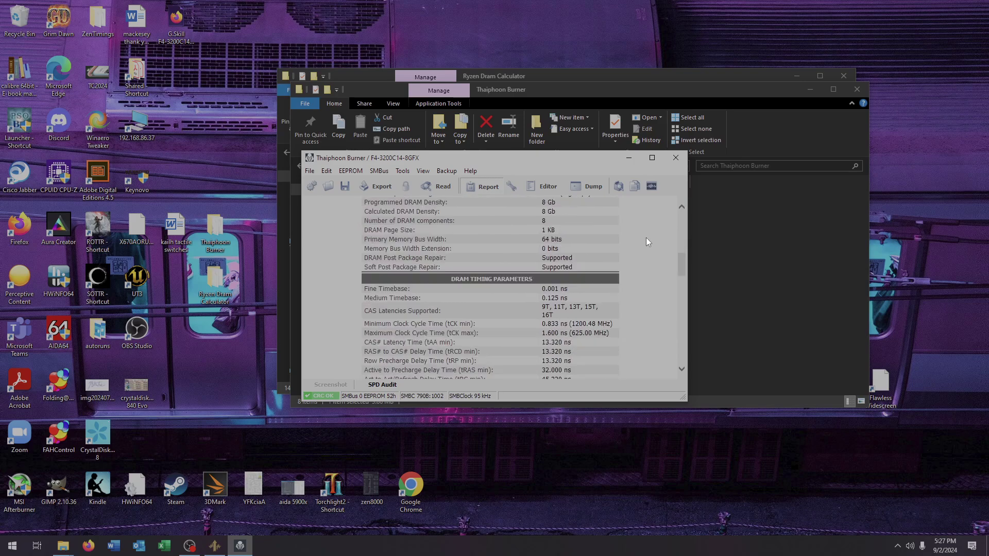
scroll(643, 240, down, 10)
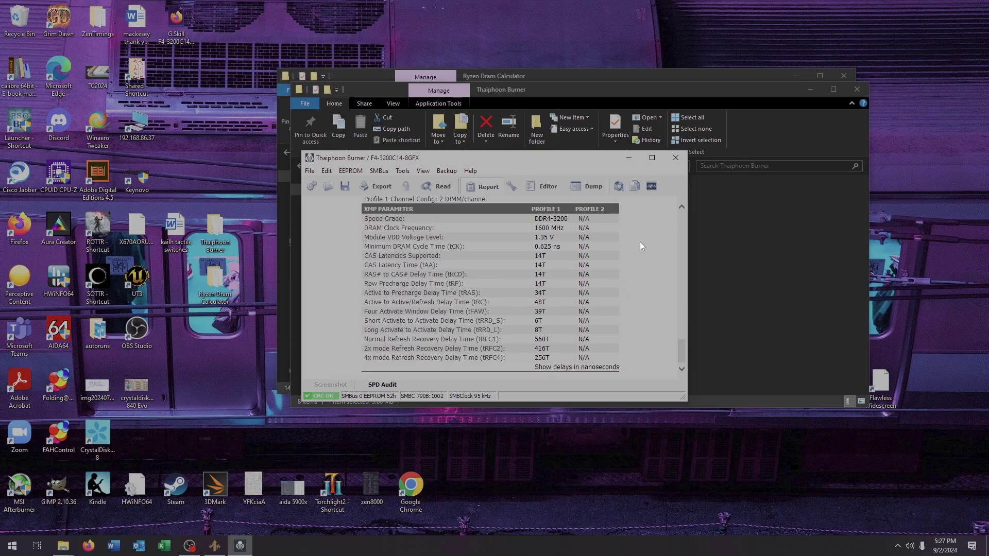
click(542, 369)
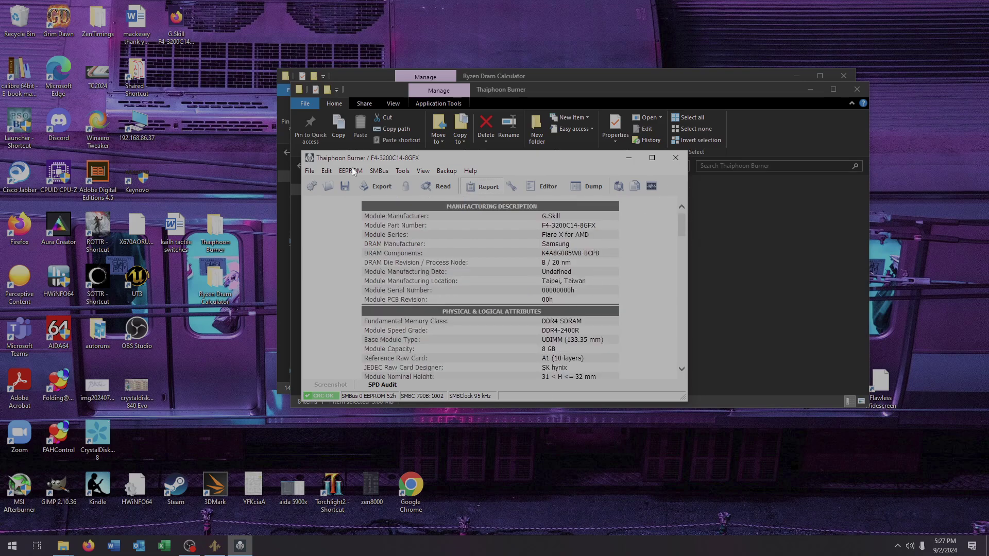
- Export a Complete HTML Report of the F4-3200C14-8GFX module to the Desktop
click(310, 171)
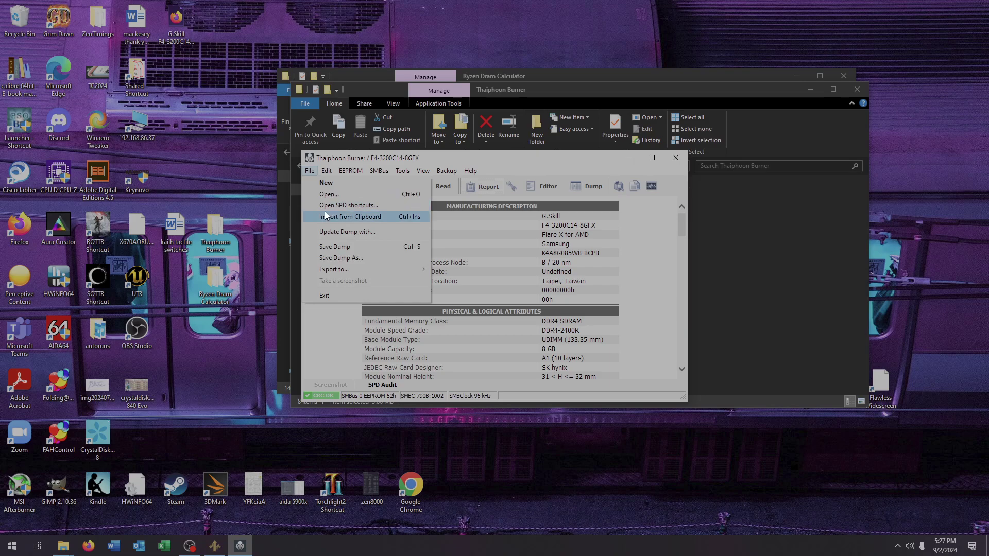
mouse_move(336, 272)
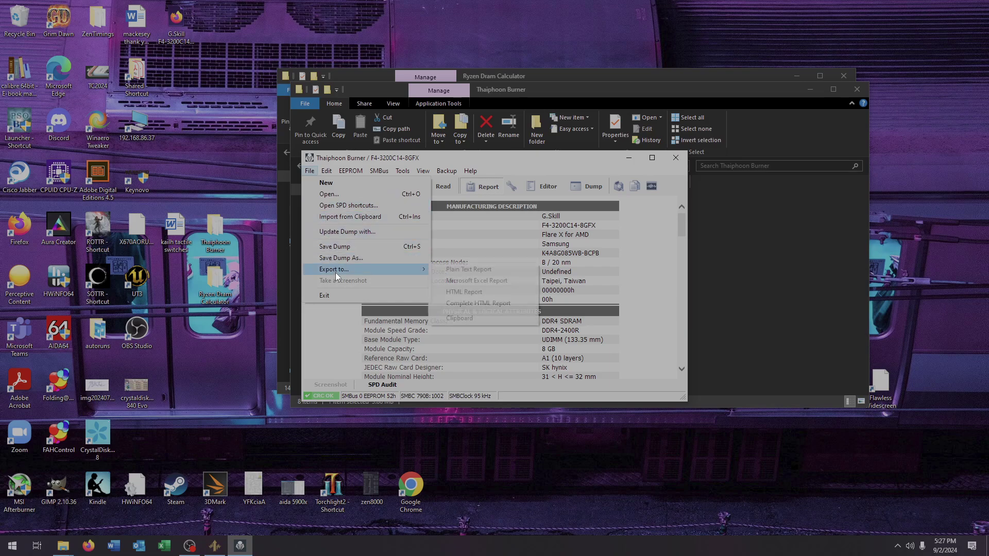
click(503, 302)
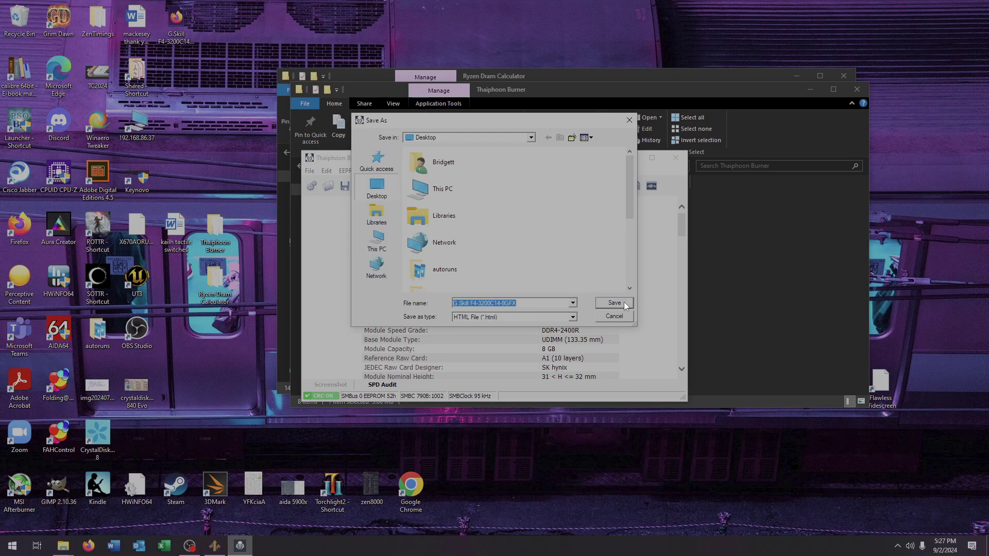
click(623, 302)
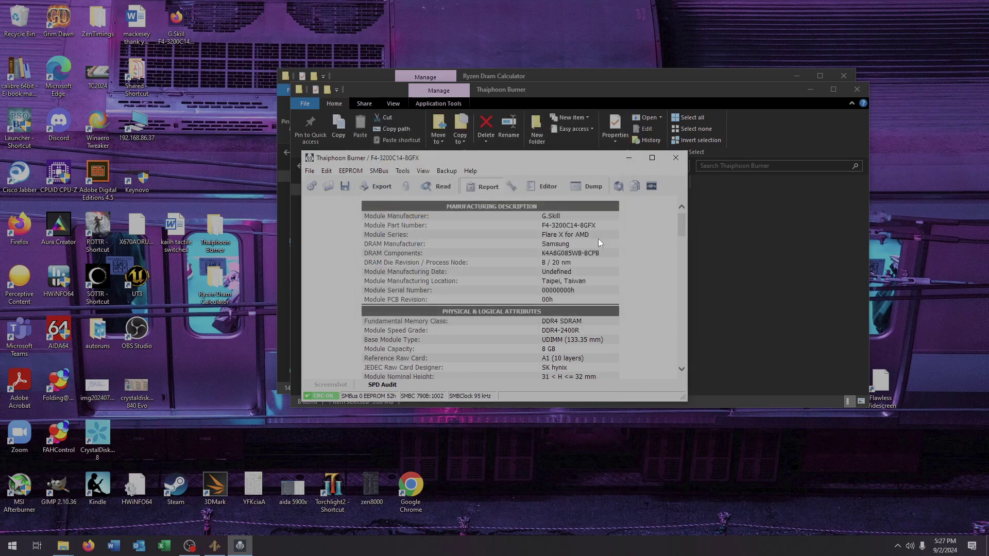
- Close Thaiphoon Burner and the Thaiphoon Burner folder window
click(676, 158)
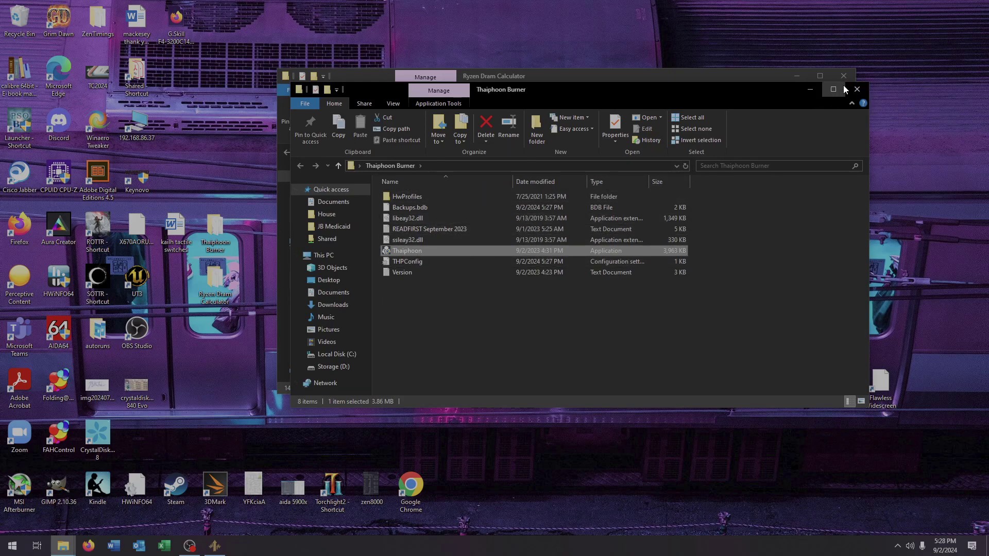
click(859, 91)
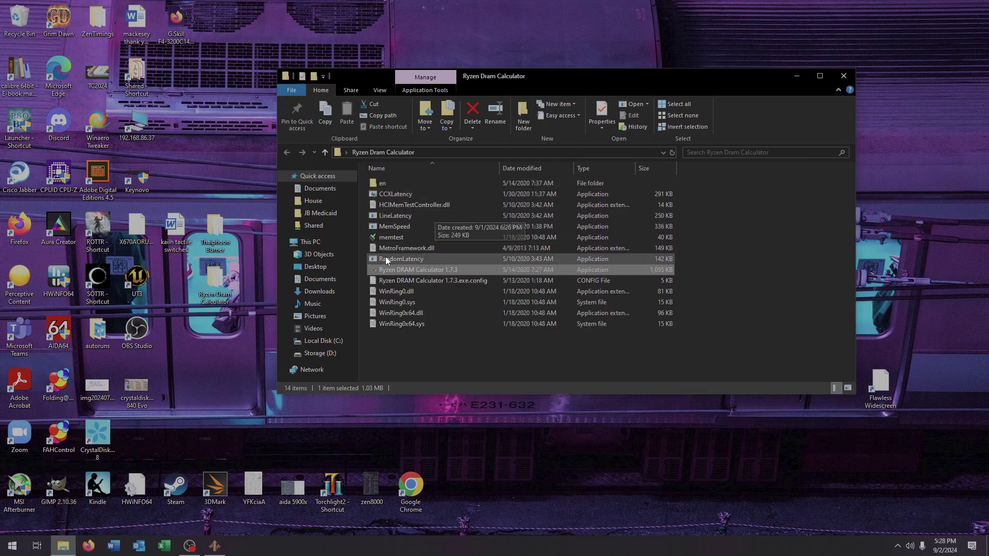
mouse_move(377, 272)
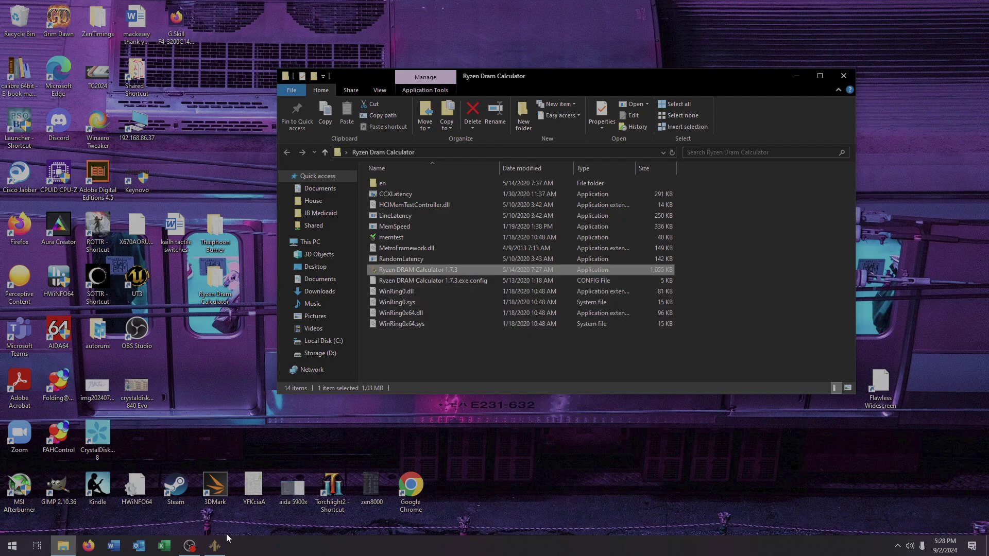
- Import the G.Skill HTML report from the Desktop with Import XMP
click(216, 545)
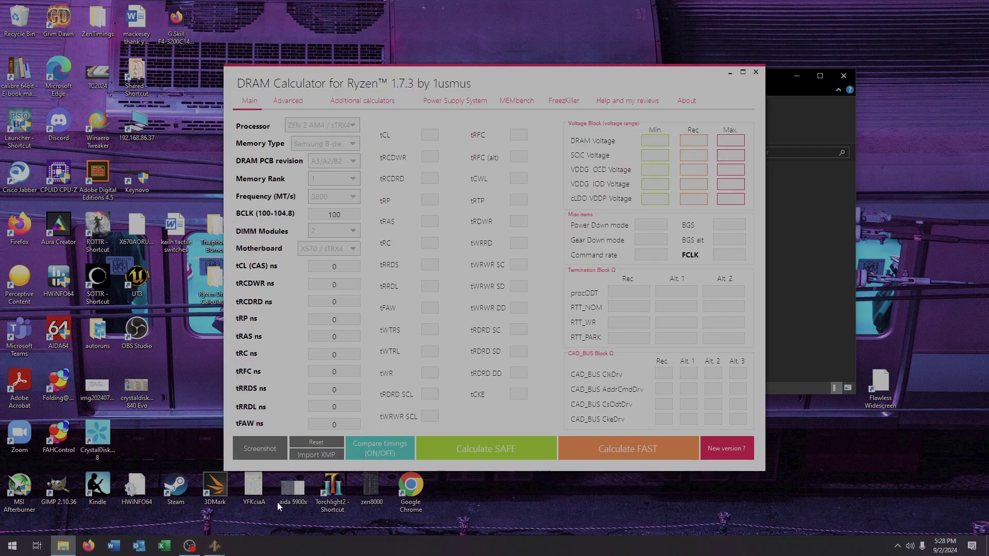
click(315, 455)
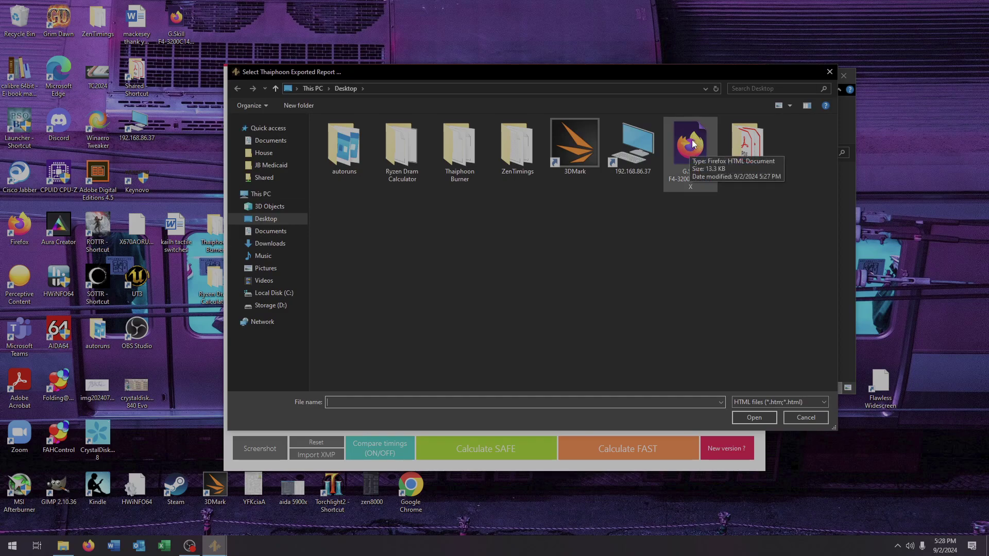
double_click(693, 144)
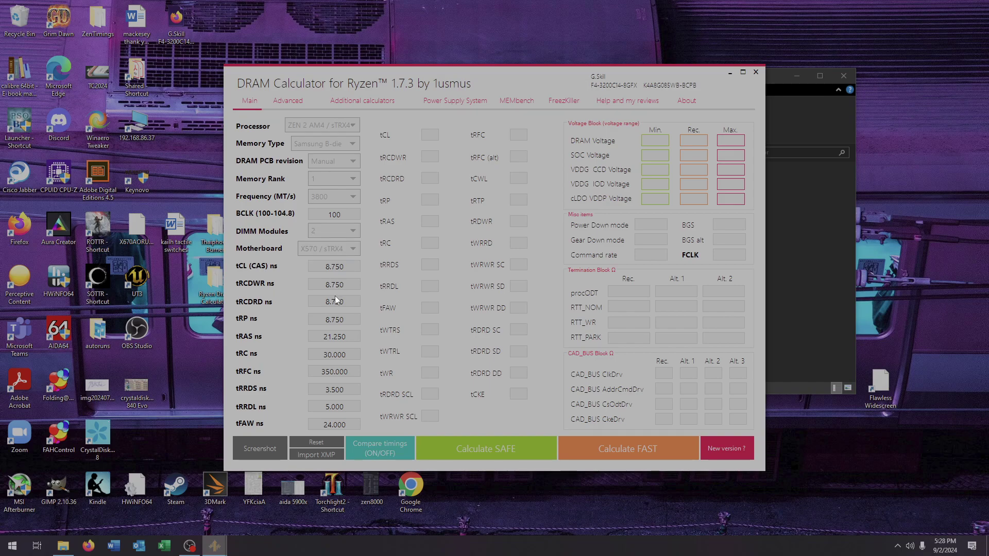
- Calculate Safe, then Fast for the imported profile: tCL 16, tRFC 304, DRAM 1.42 V
click(502, 449)
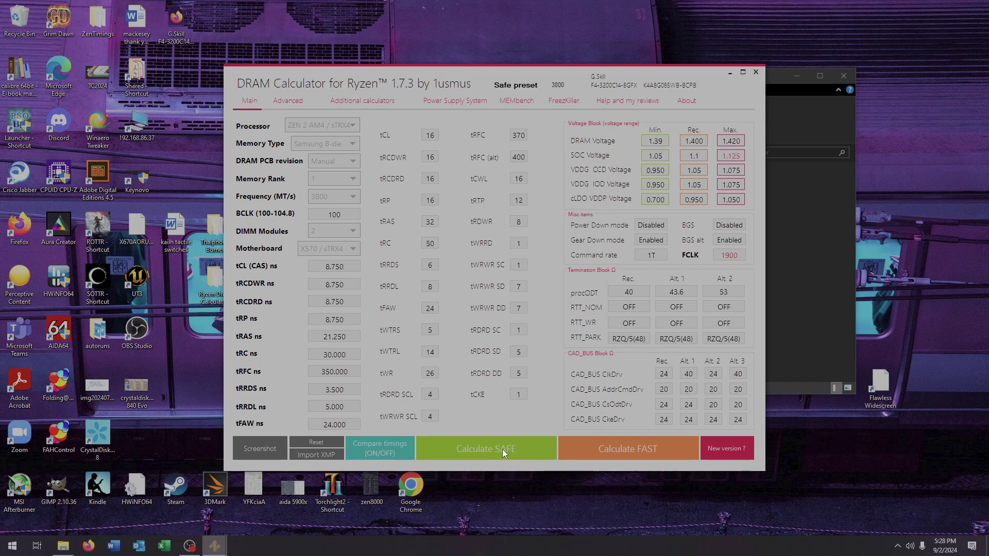
click(614, 450)
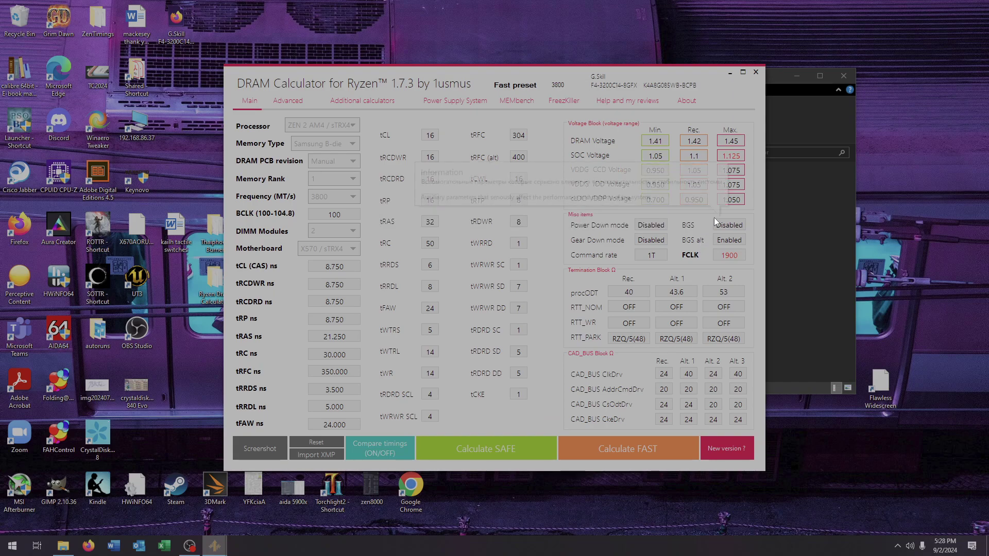
mouse_move(708, 224)
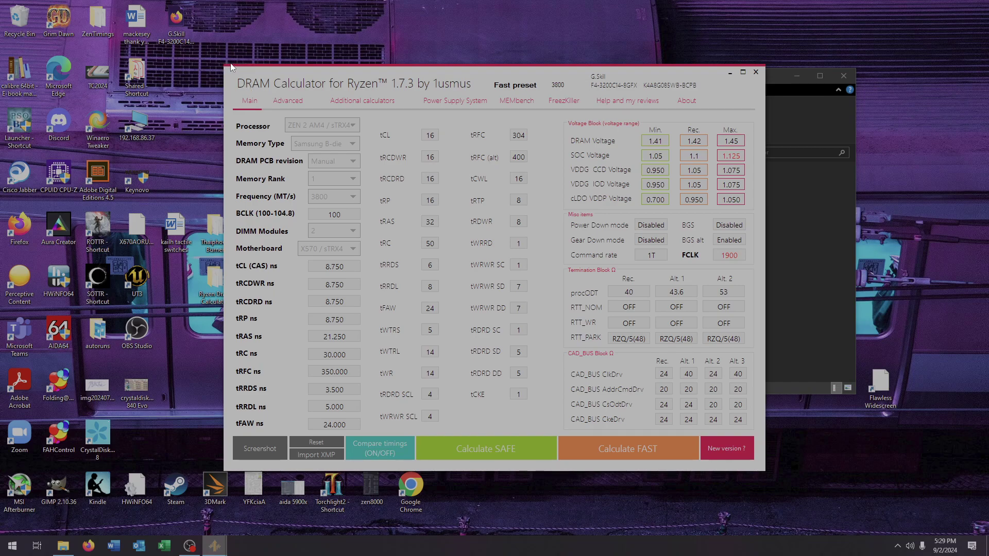
click(282, 100)
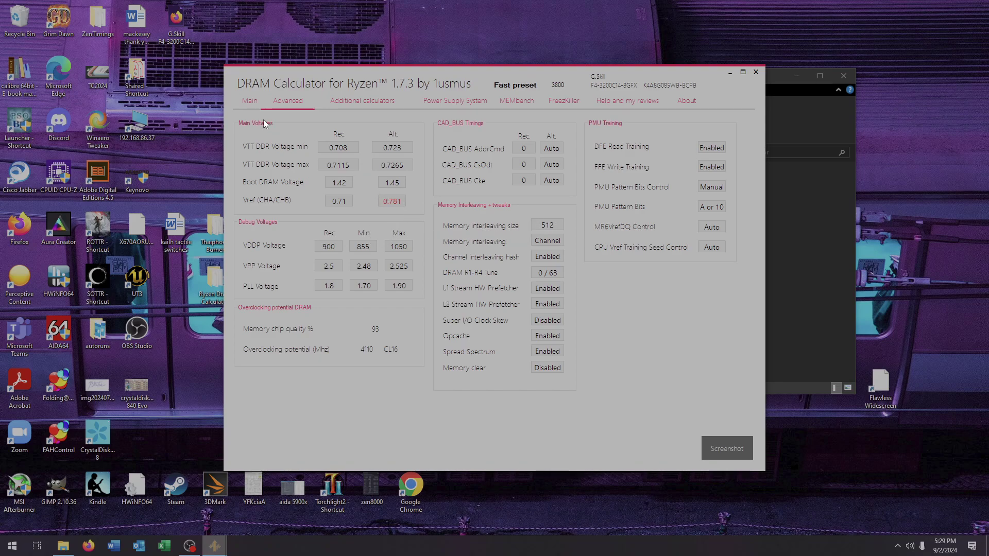
click(250, 101)
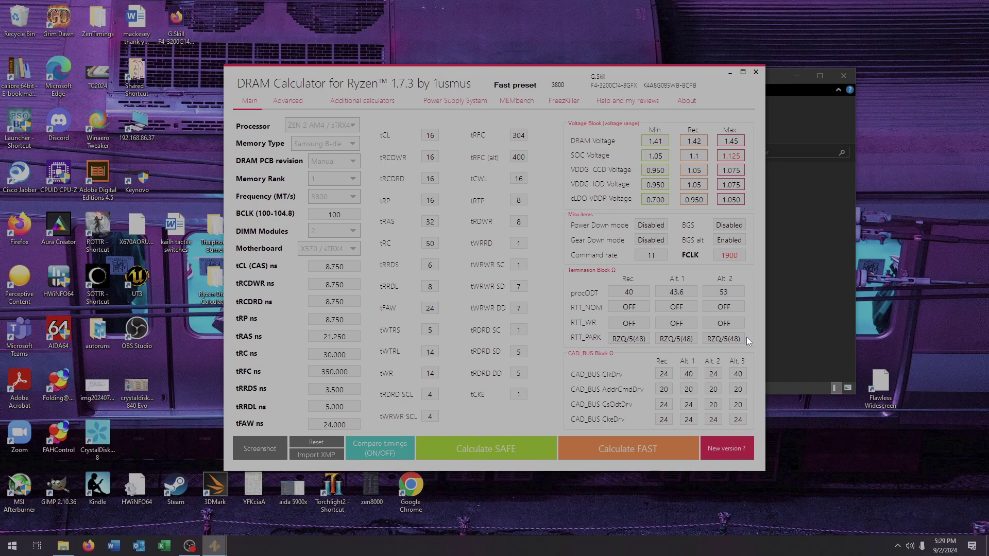
click(285, 101)
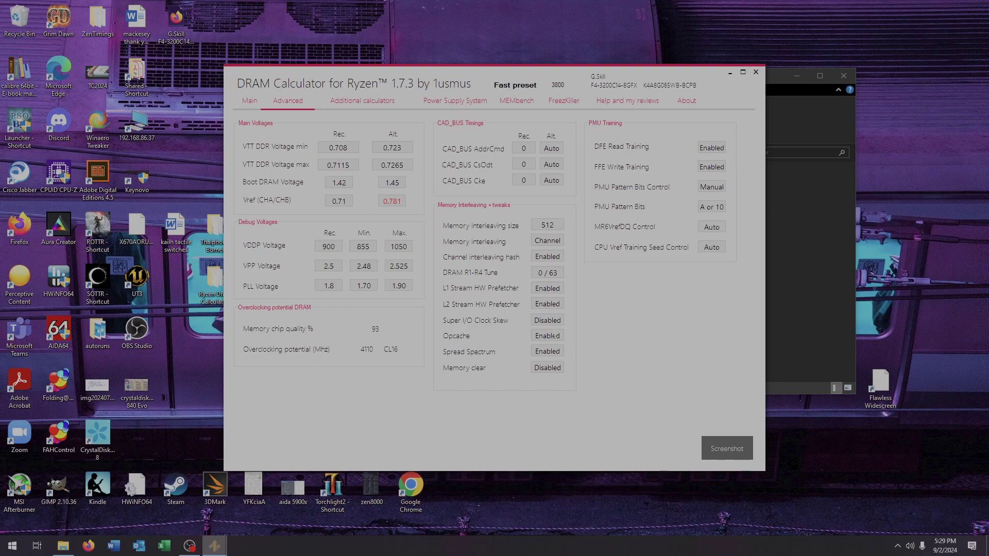
click(249, 101)
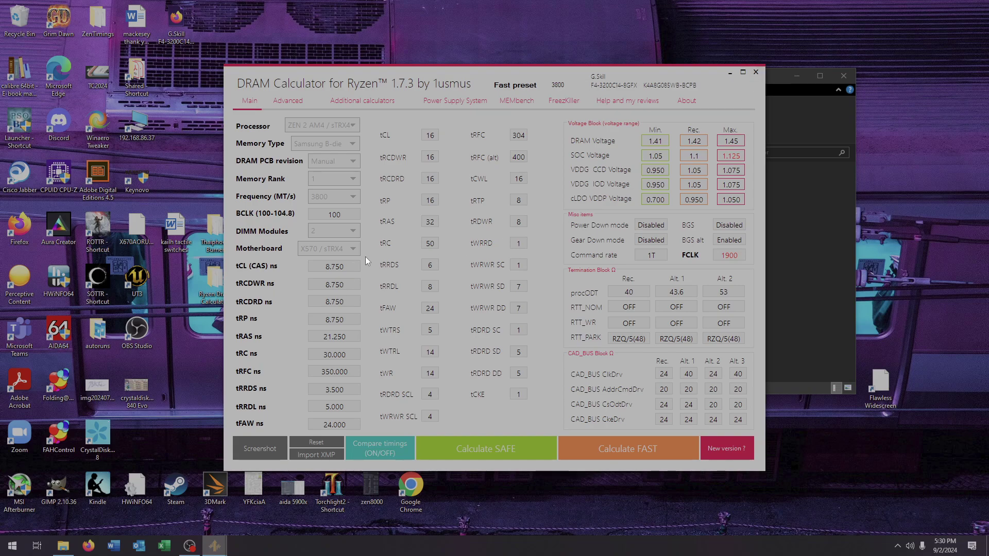
- Close DRAM Calculator and the Explorer folder window, then restore OBS Studio
mouse_move(342, 250)
click(755, 74)
click(845, 77)
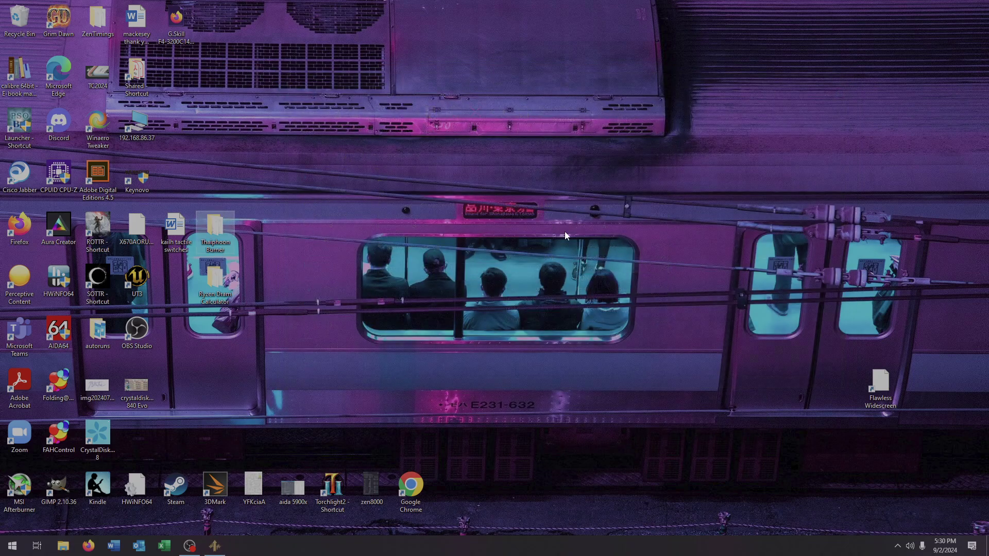
click(191, 547)
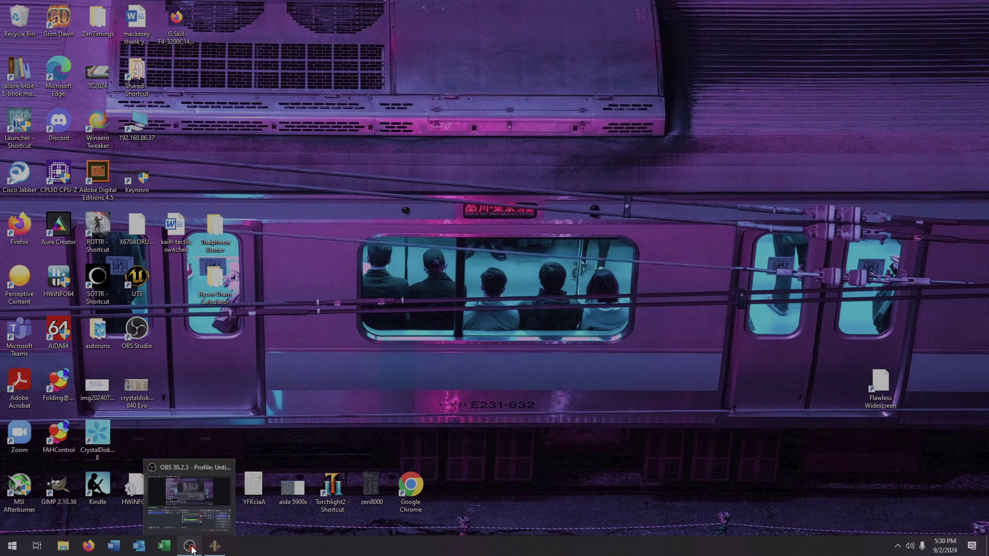